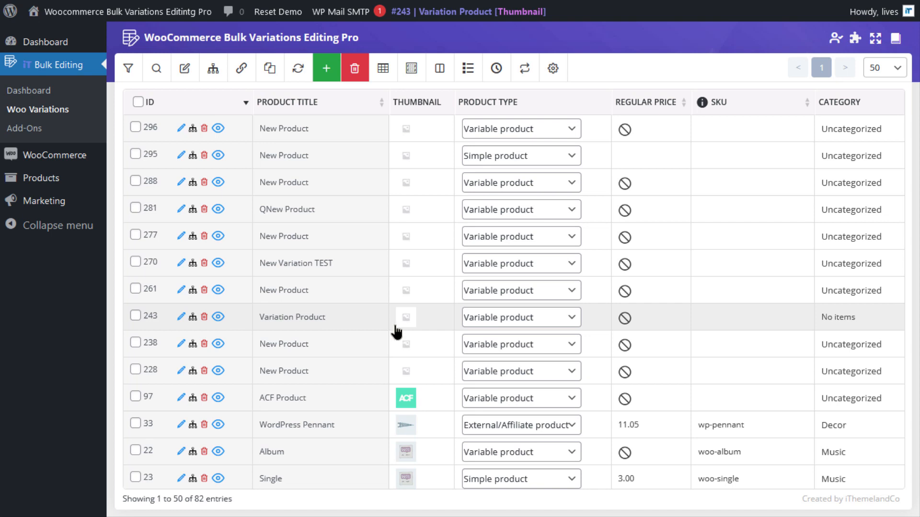
Open the product filter form and restrict the product categories to Clothing.
click(129, 68)
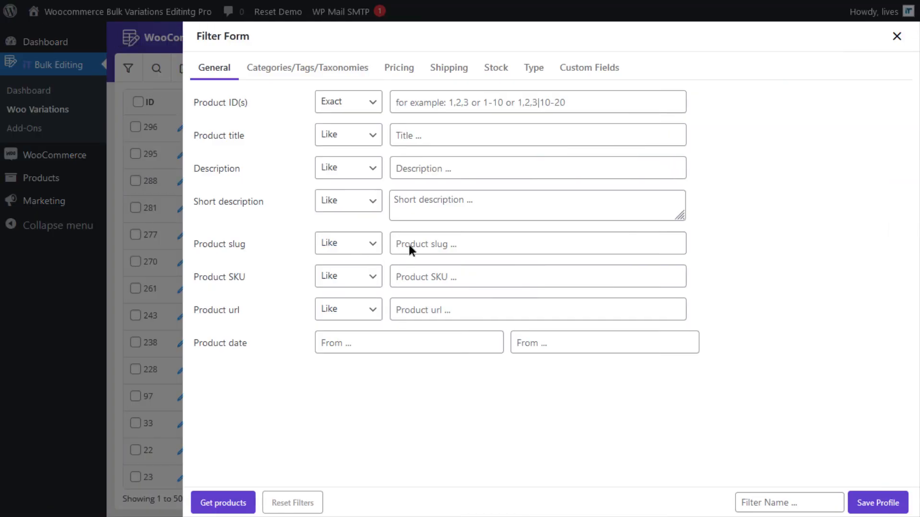
click(348, 72)
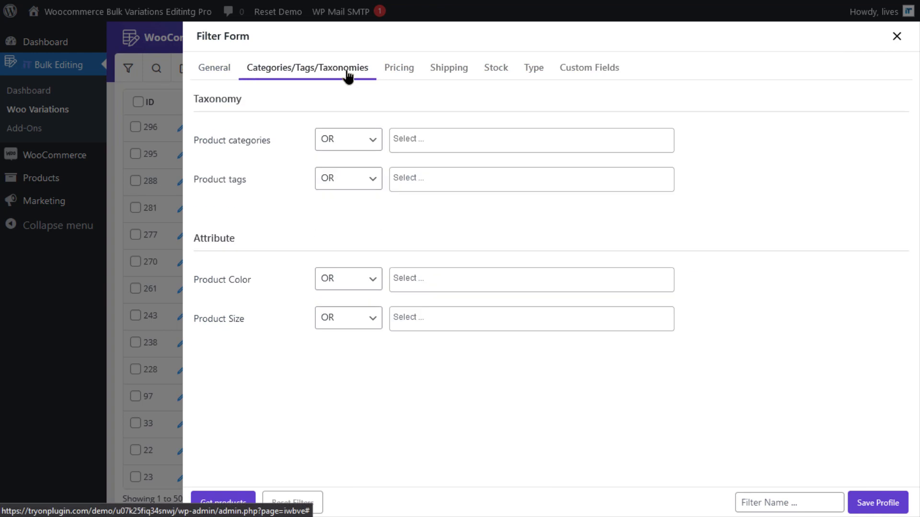
click(436, 137)
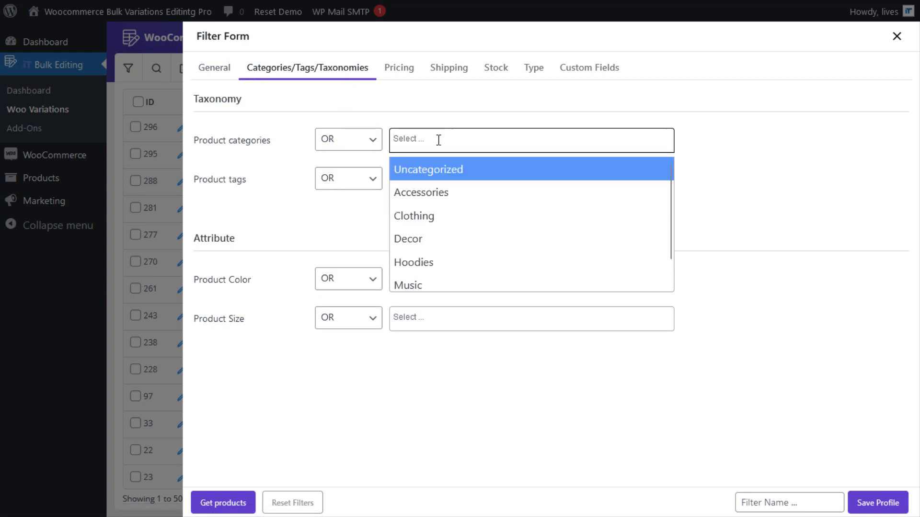
click(446, 220)
Filter the Product Color attribute by Blue and Green using the OR operator.
click(345, 281)
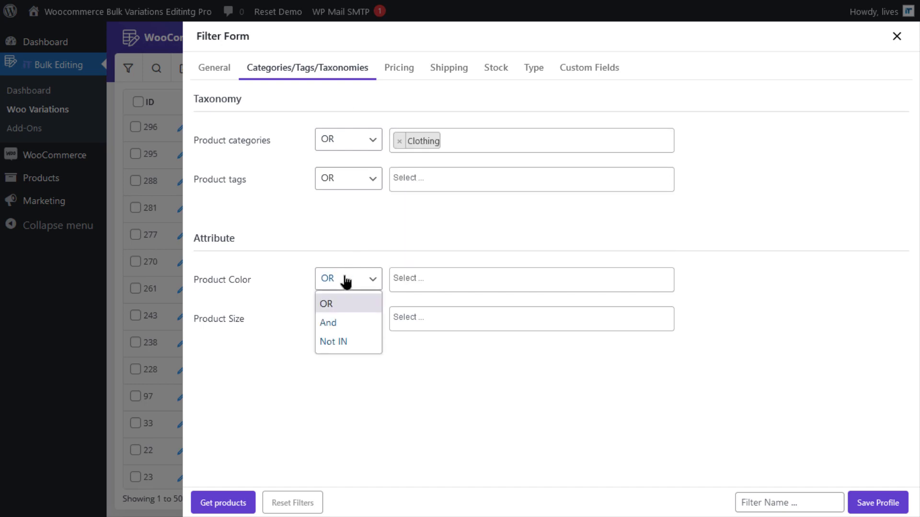
click(346, 302)
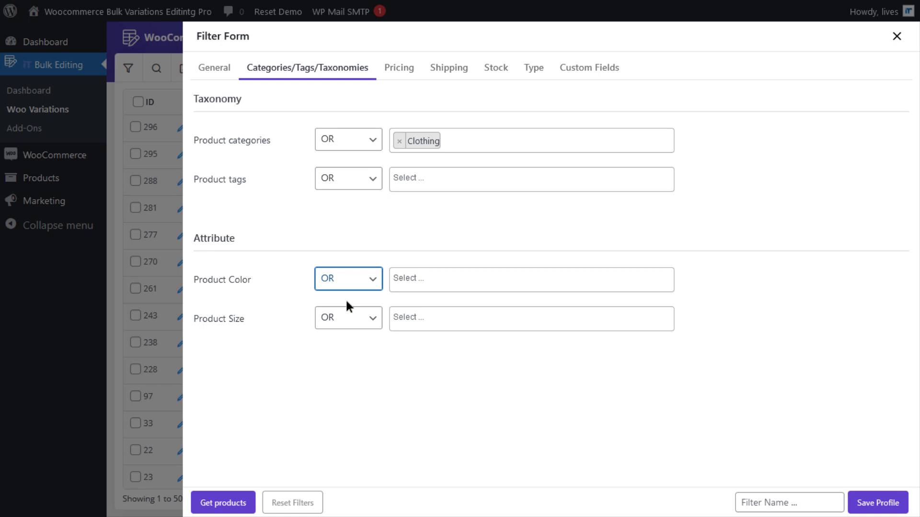
click(468, 286)
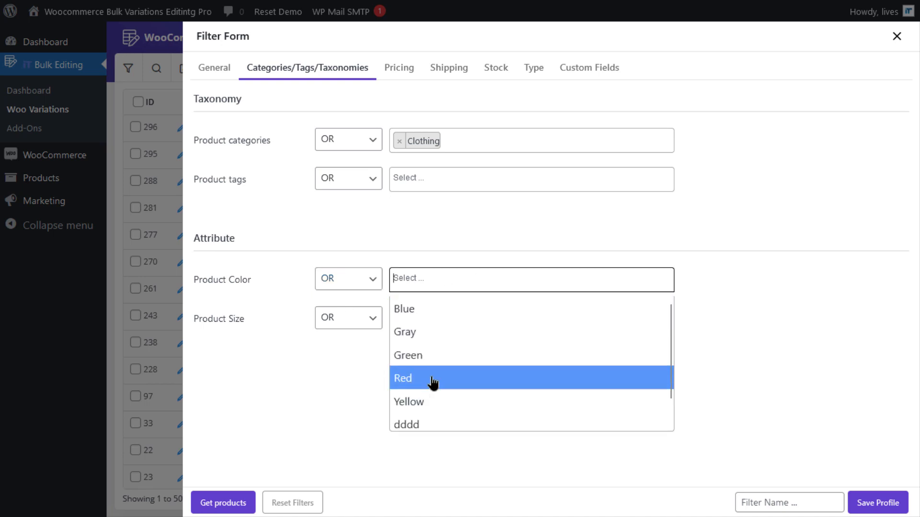
click(437, 319)
click(476, 282)
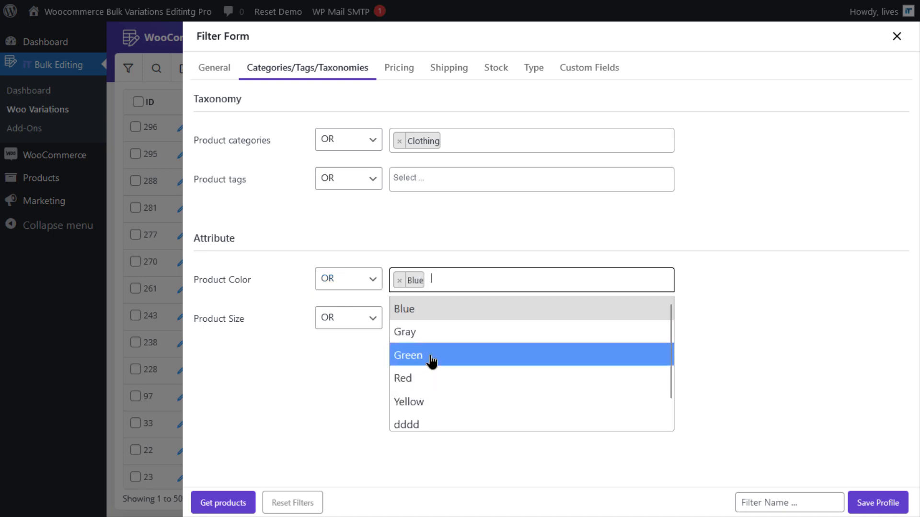
click(432, 361)
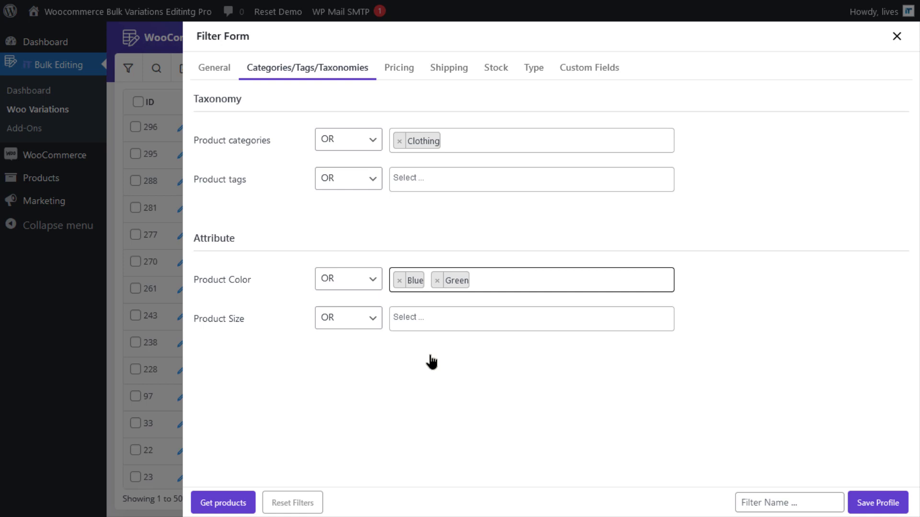
Set the Product Size filter to Not IN with the value Small and load the matching products.
click(366, 322)
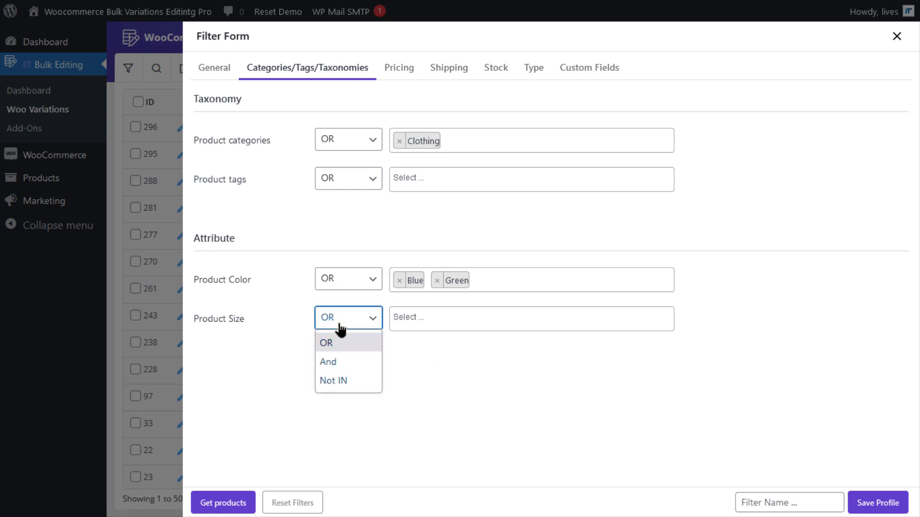
click(347, 381)
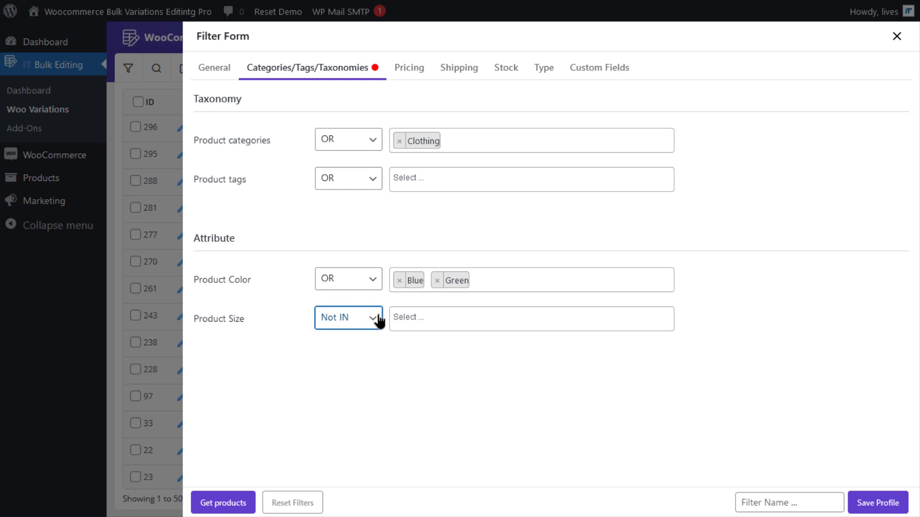
click(439, 318)
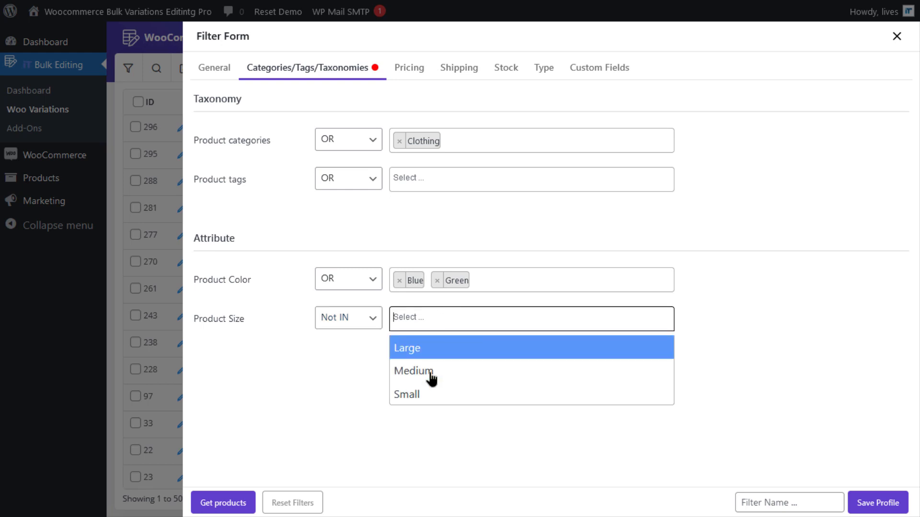
click(427, 406)
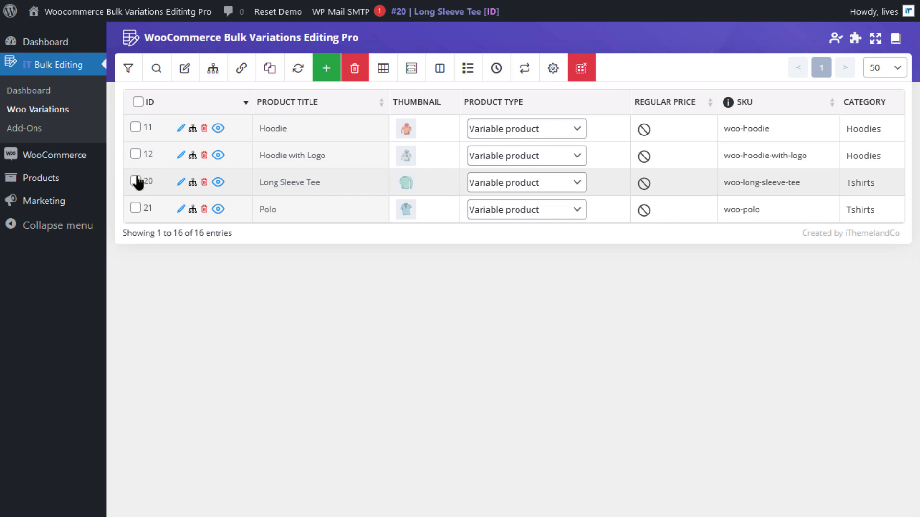
Select the Long Sleeve Tee and Hoodie with Logo products and open Manage Variations for them.
click(136, 182)
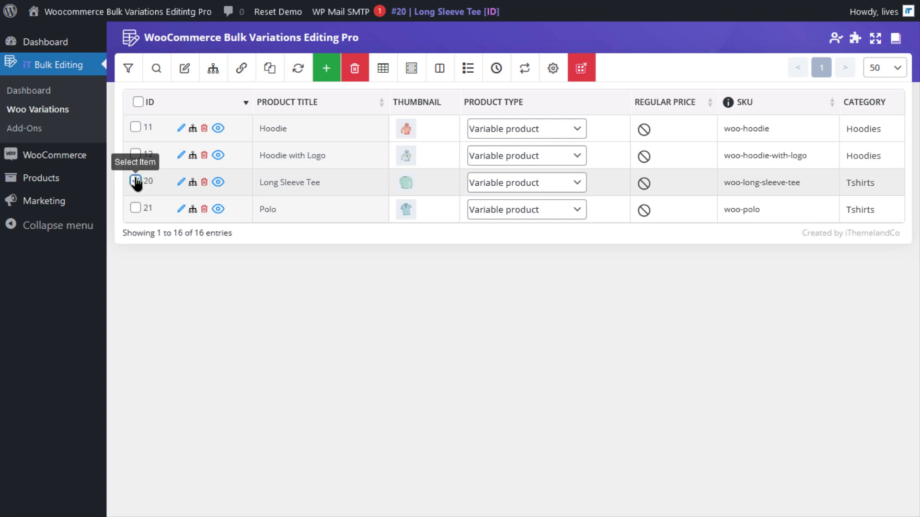
click(135, 155)
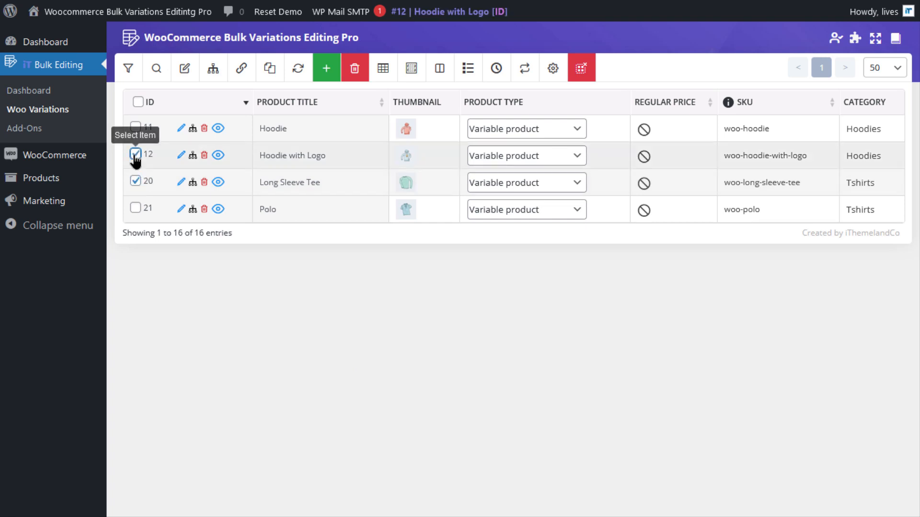
click(212, 68)
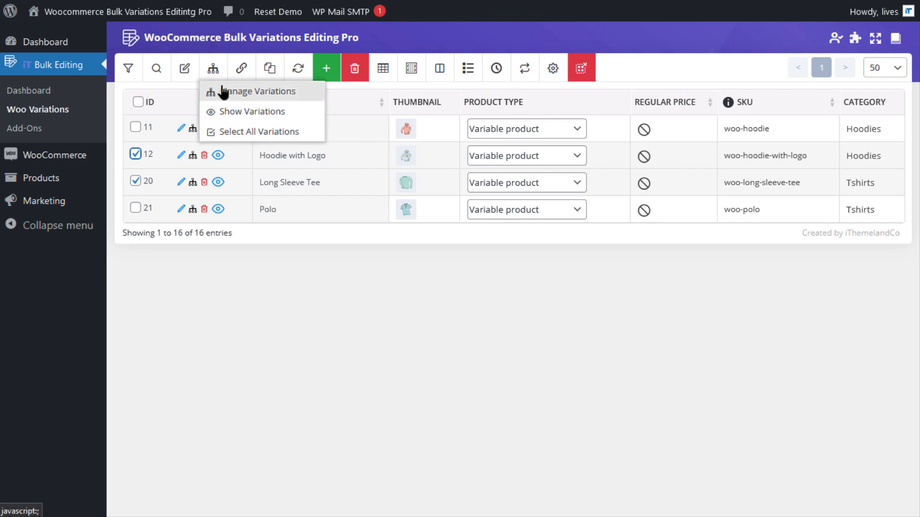
click(222, 90)
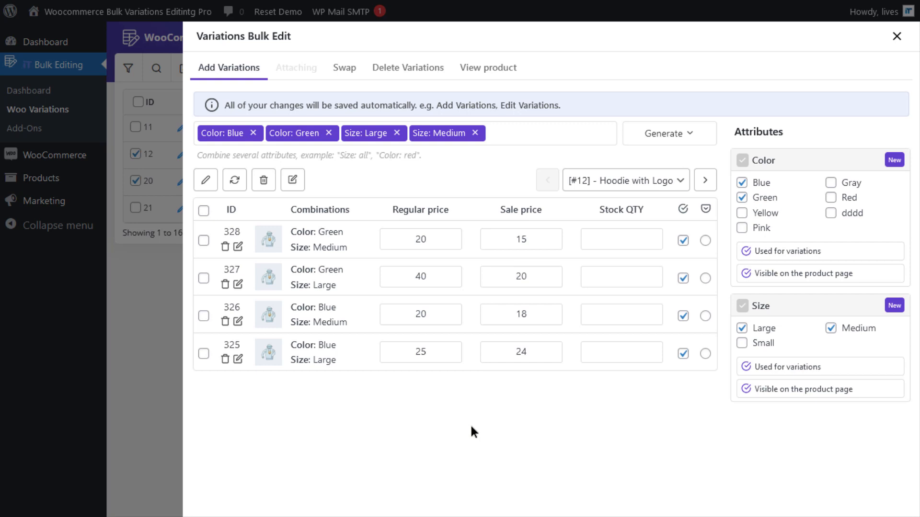
Increase the regular price of the Green, Medium variation by a fixed 10 without rounding, using the price calculator.
mouse_move(454, 241)
click(452, 241)
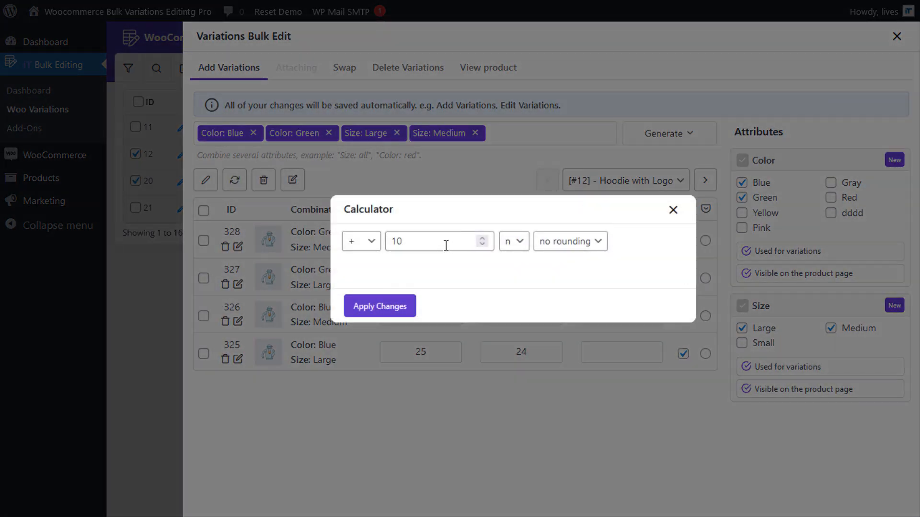
click(373, 242)
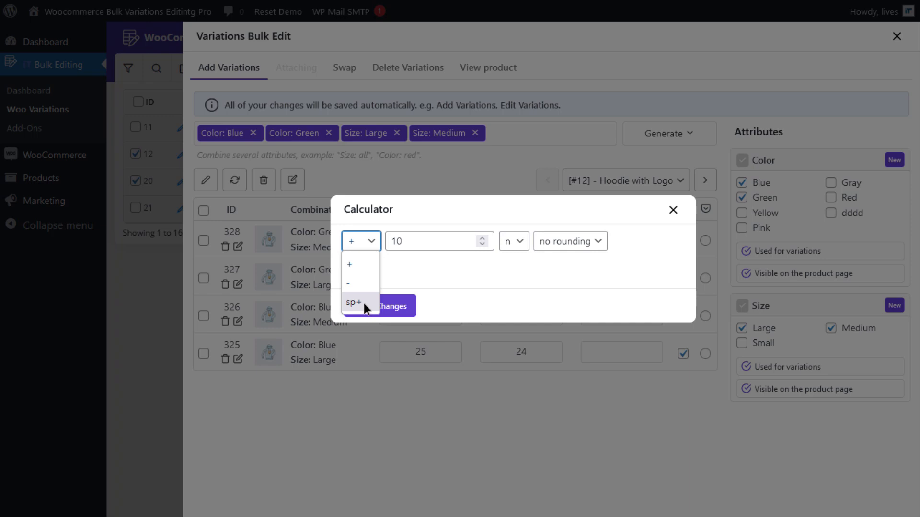
click(361, 264)
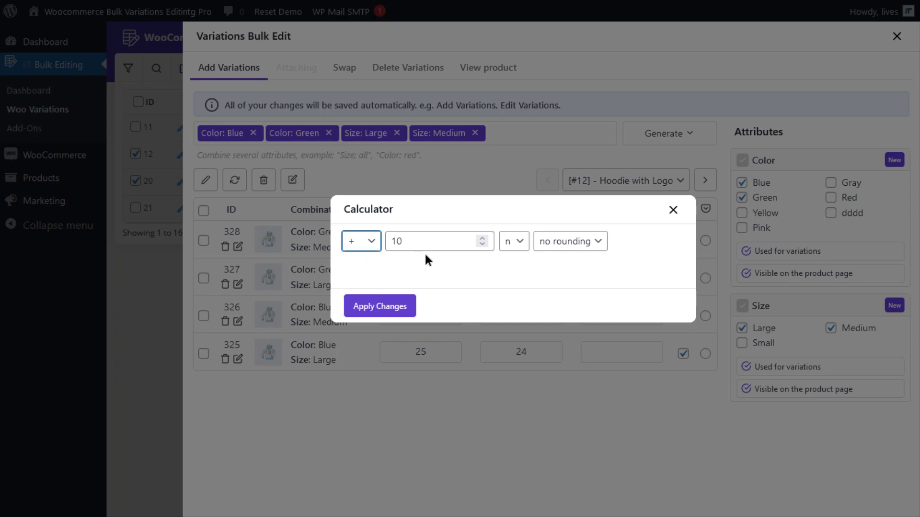
click(439, 241)
double_click(438, 241)
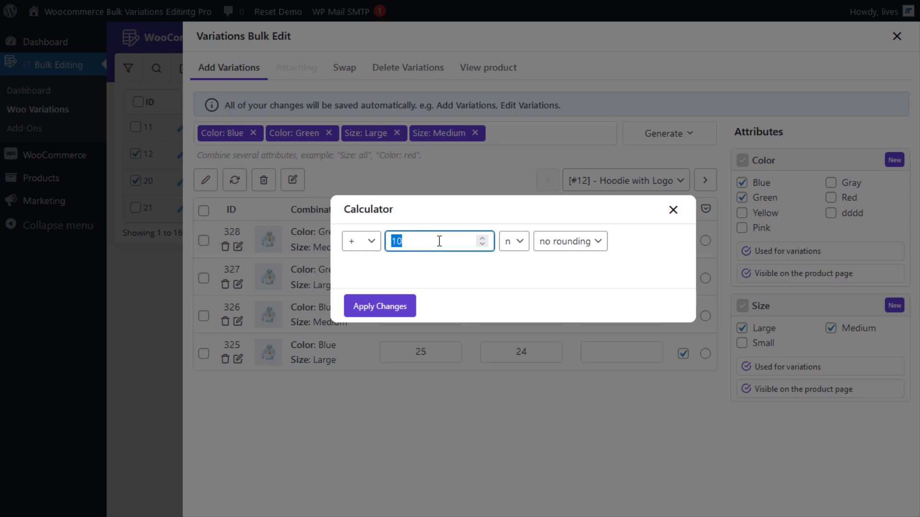
click(439, 241)
click(509, 249)
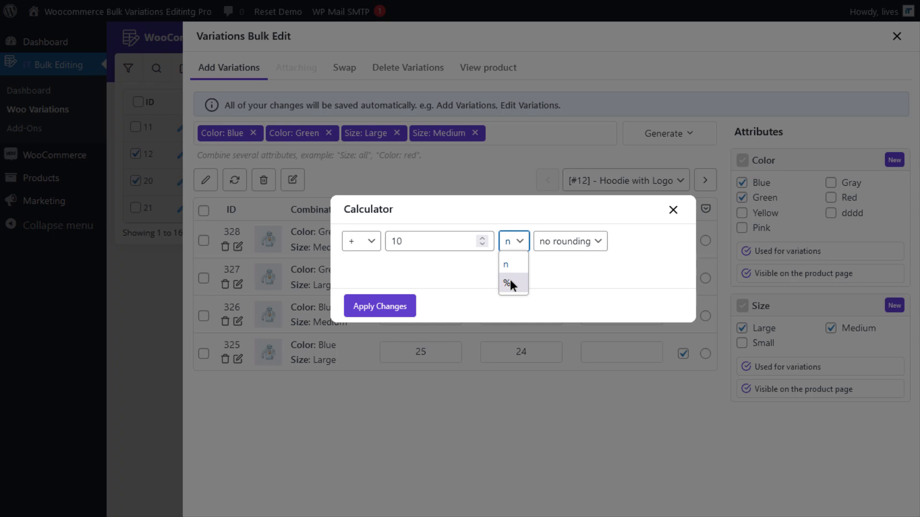
click(563, 253)
click(583, 246)
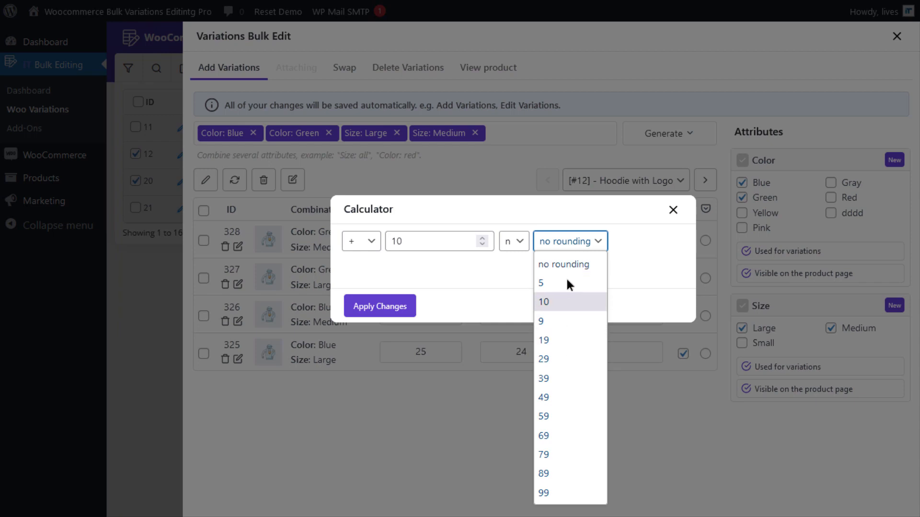
click(498, 263)
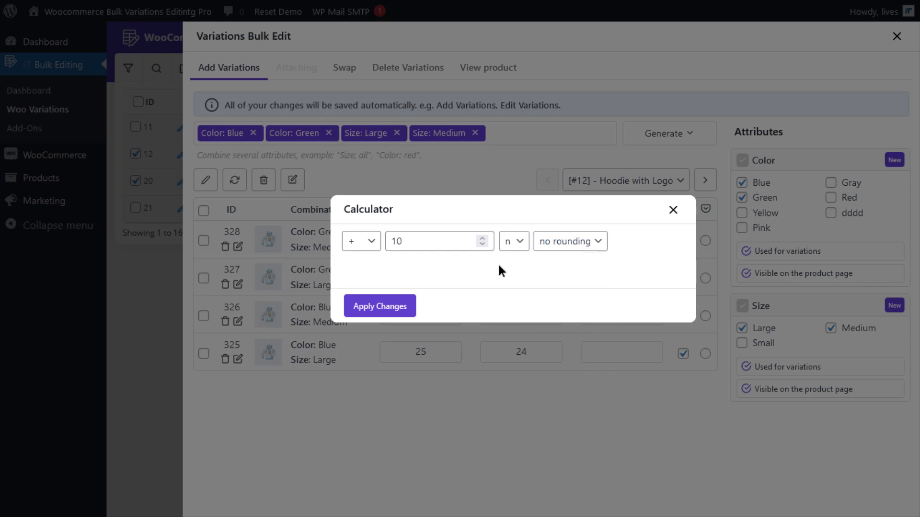
click(392, 309)
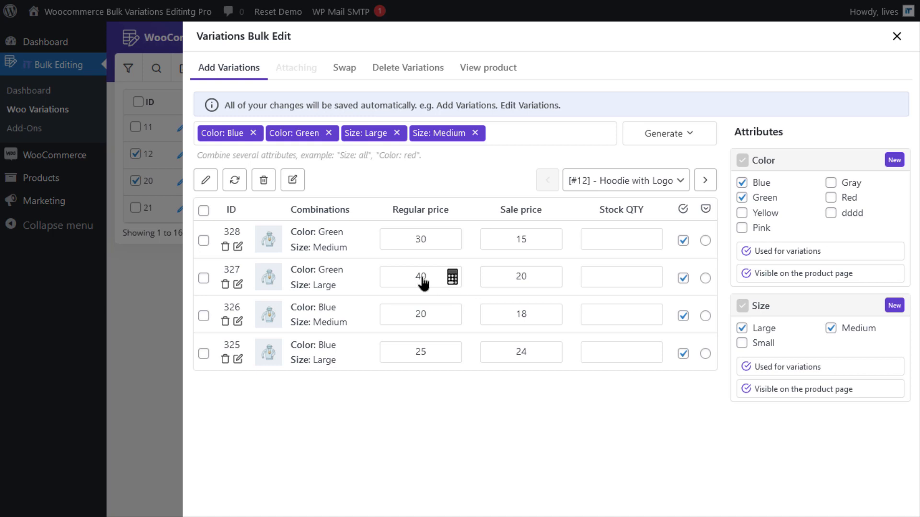
Set the sale price of the Green, Large variation to Decrease by % (From regular) with a value of 20 and apply it.
click(238, 286)
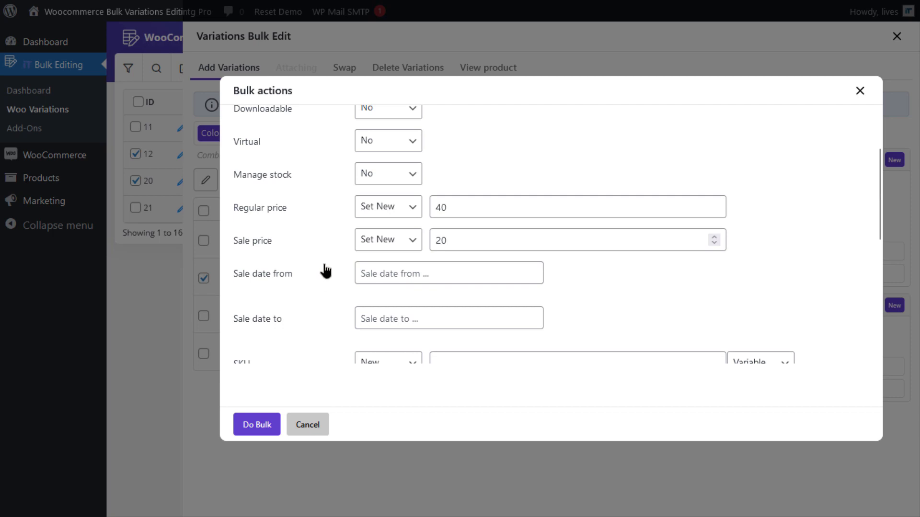
click(398, 242)
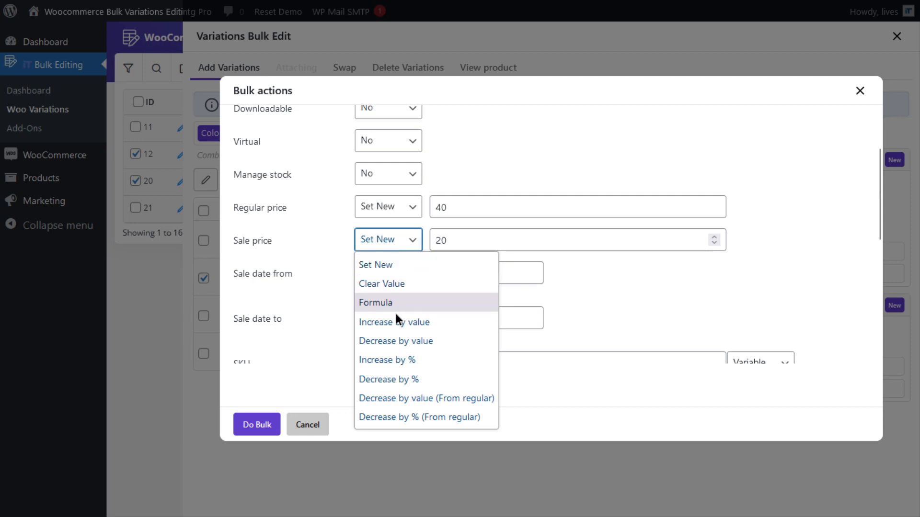
click(400, 416)
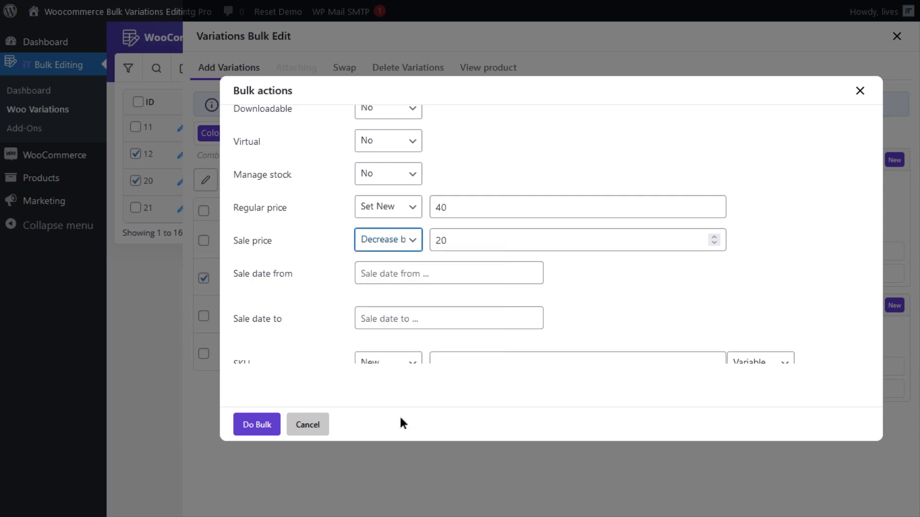
double_click(464, 245)
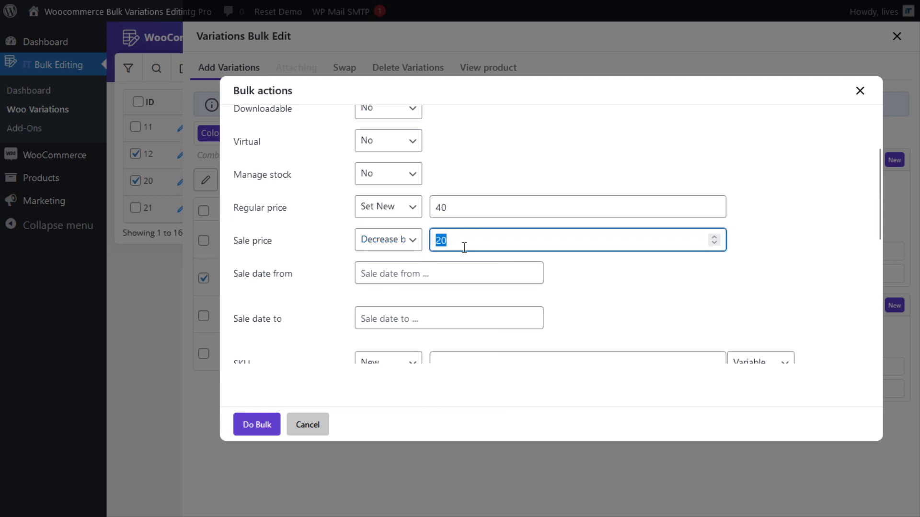
click(464, 248)
click(245, 430)
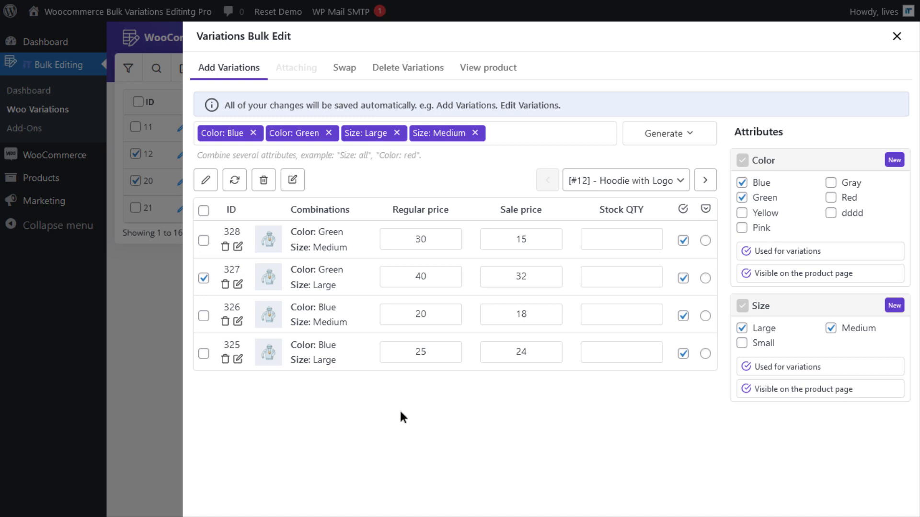
Change the regular price of the Blue, Medium variation with the formula 2*X-10 and apply it.
click(238, 322)
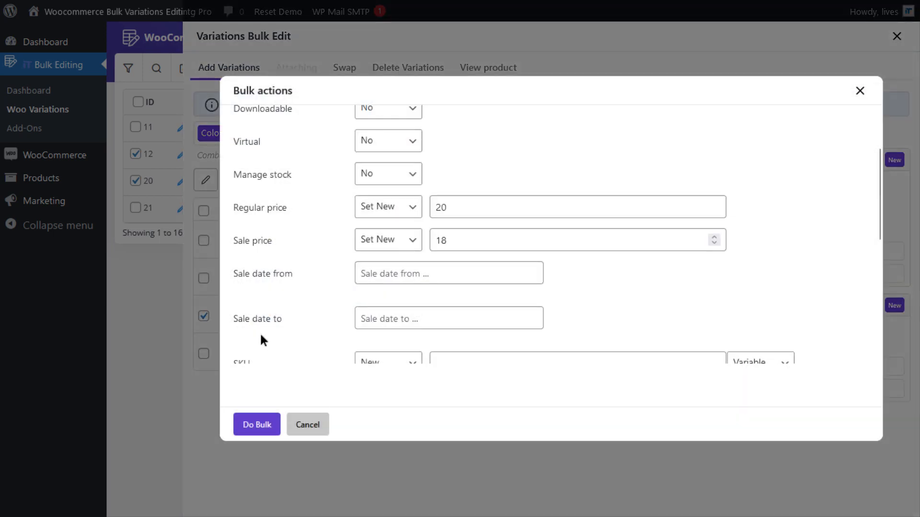
click(394, 210)
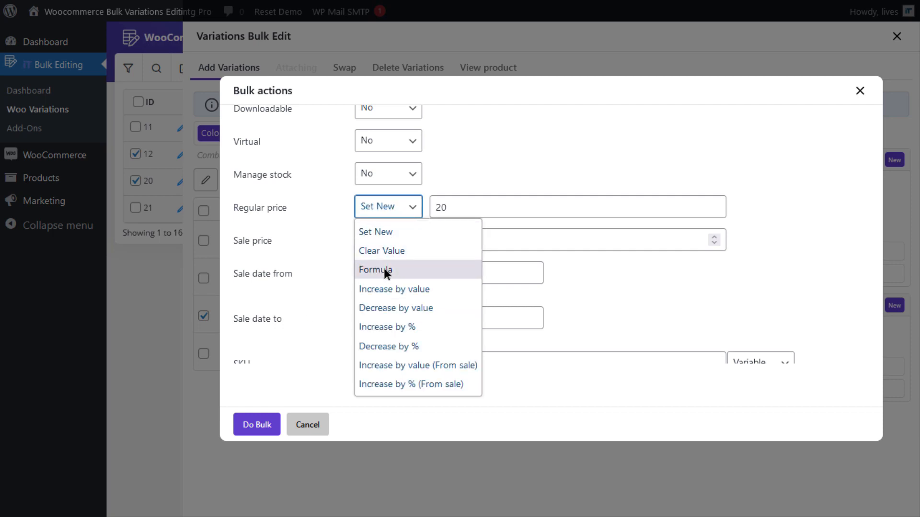
click(384, 269)
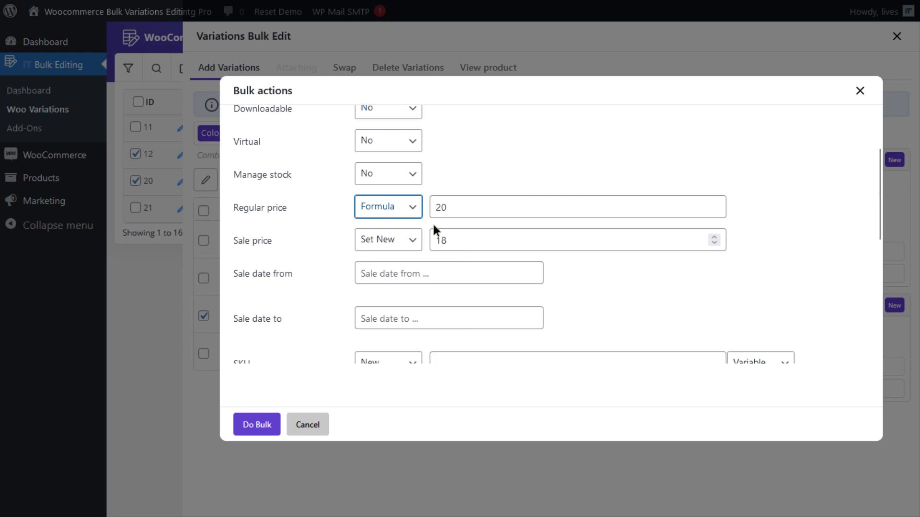
double_click(489, 213)
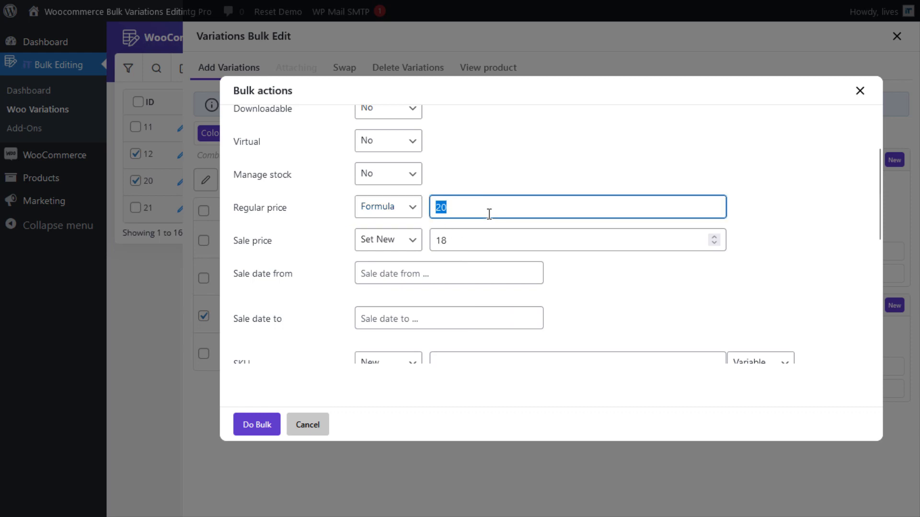
text(2*X-10)
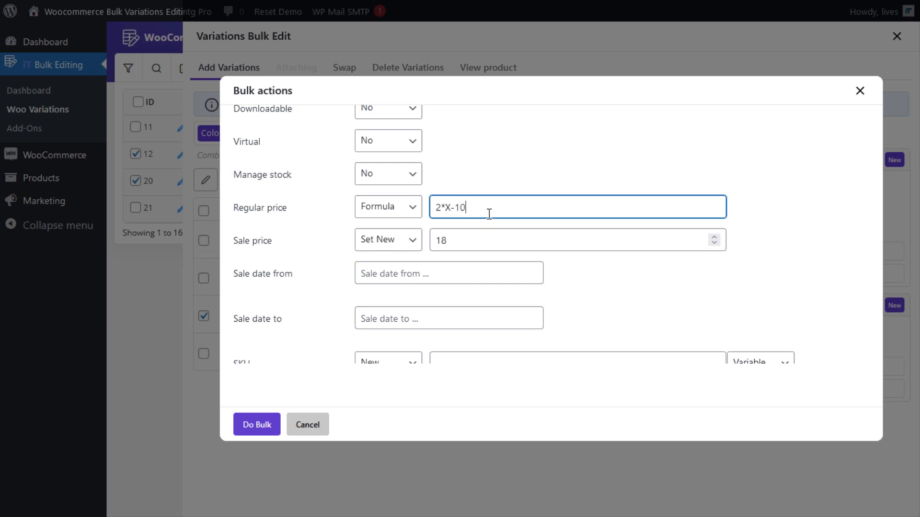
double_click(448, 208)
click(489, 207)
click(251, 426)
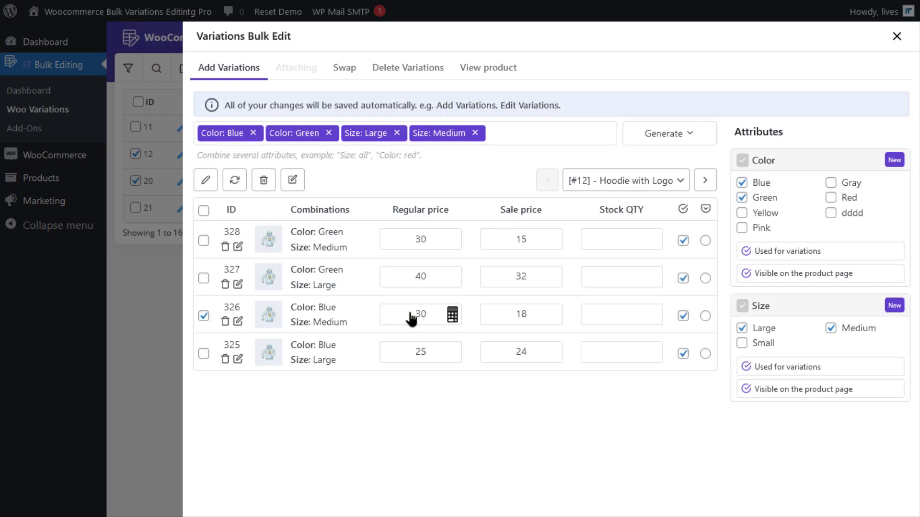
Select the Green Medium and Green Large variations too, and bulk edit all selected variations' regular price with Increase by value (From sale) of 20.
double_click(413, 316)
click(434, 417)
click(204, 278)
click(205, 240)
click(205, 180)
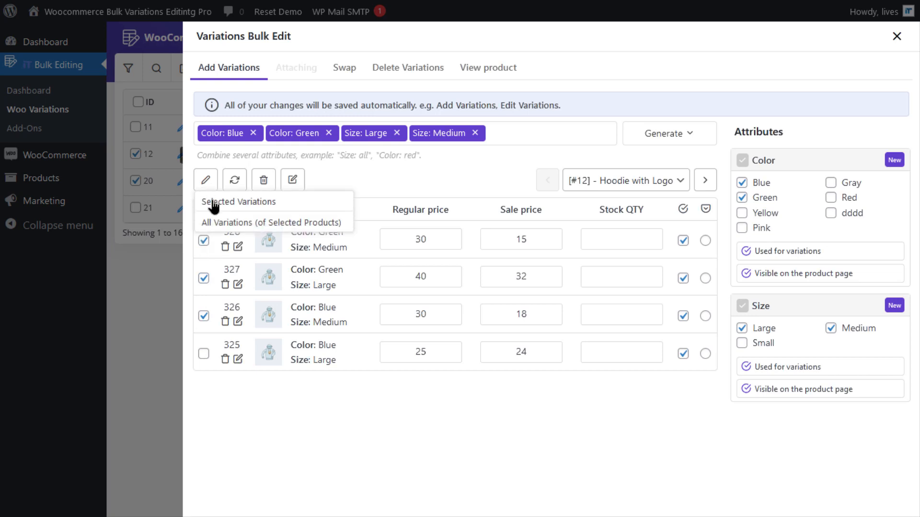
click(214, 203)
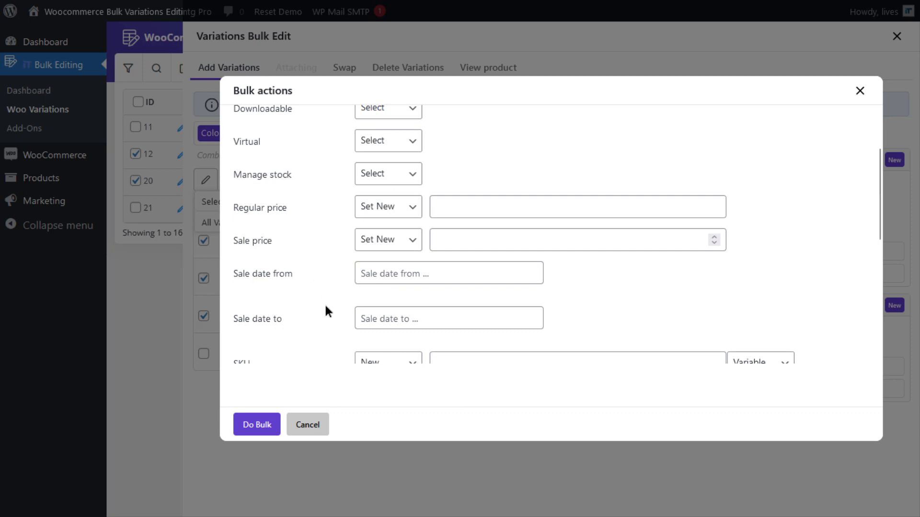
click(386, 216)
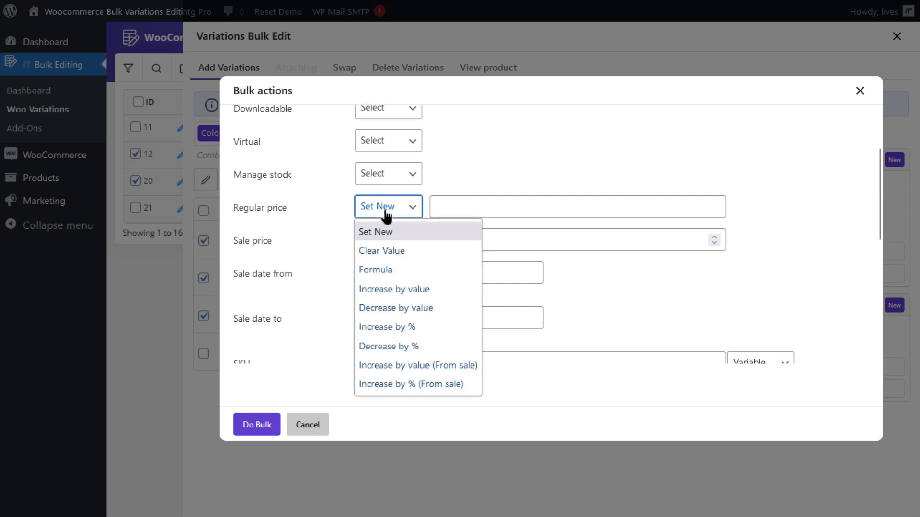
click(413, 372)
click(476, 202)
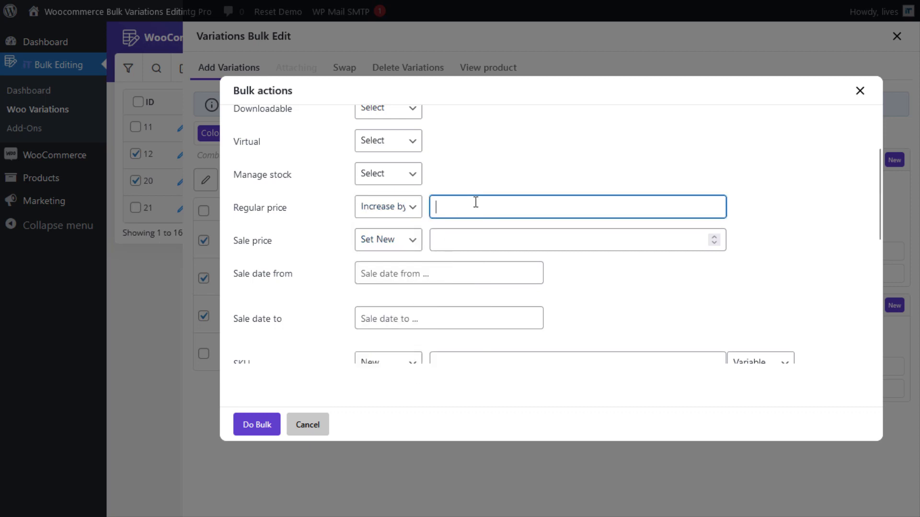
text(20)
click(246, 430)
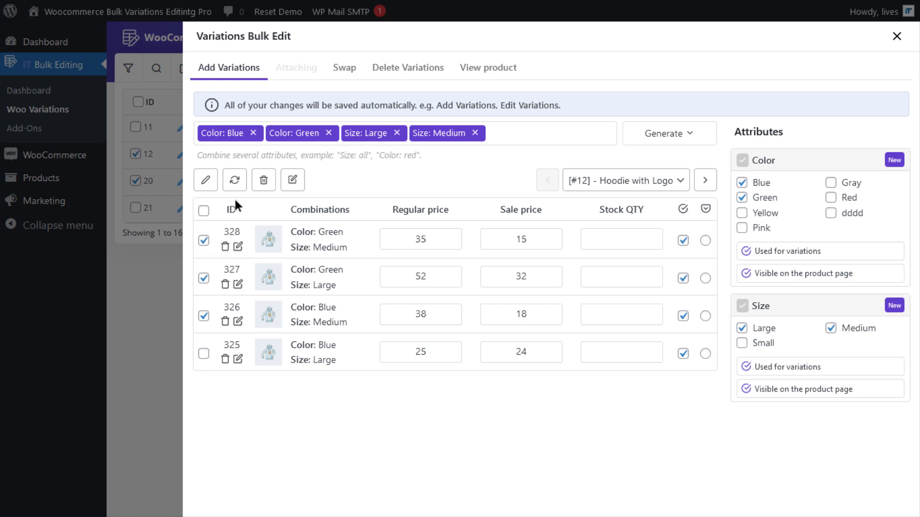
Bulk increase the regular price of all variations of the selected products by a value of 25, and display the Long Sleeve Tee's variations.
click(206, 179)
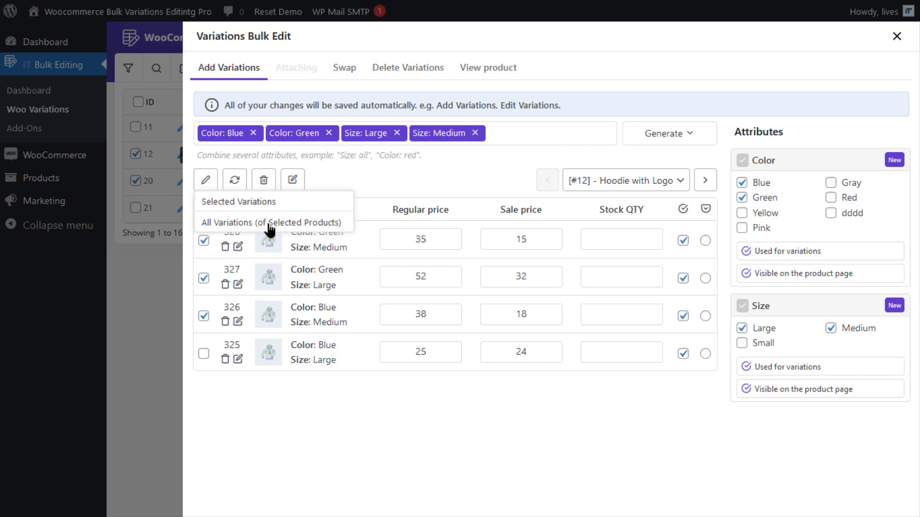
click(273, 223)
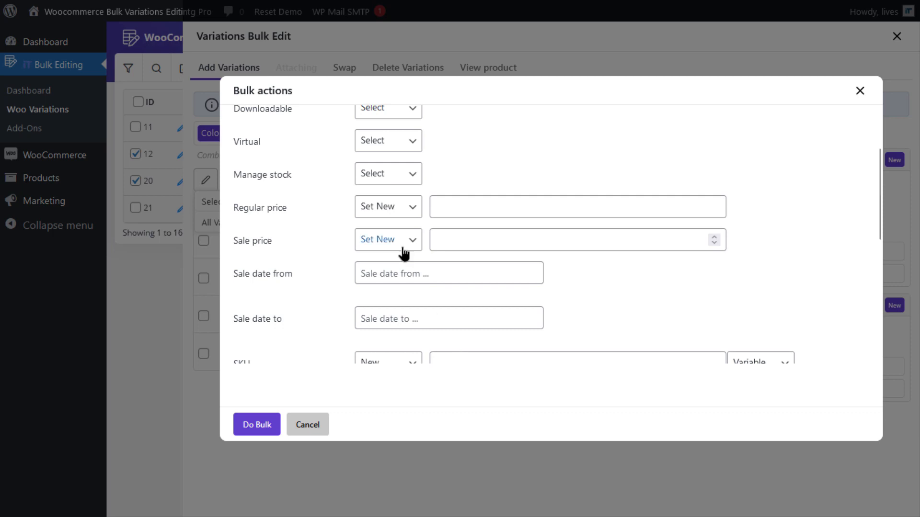
click(395, 216)
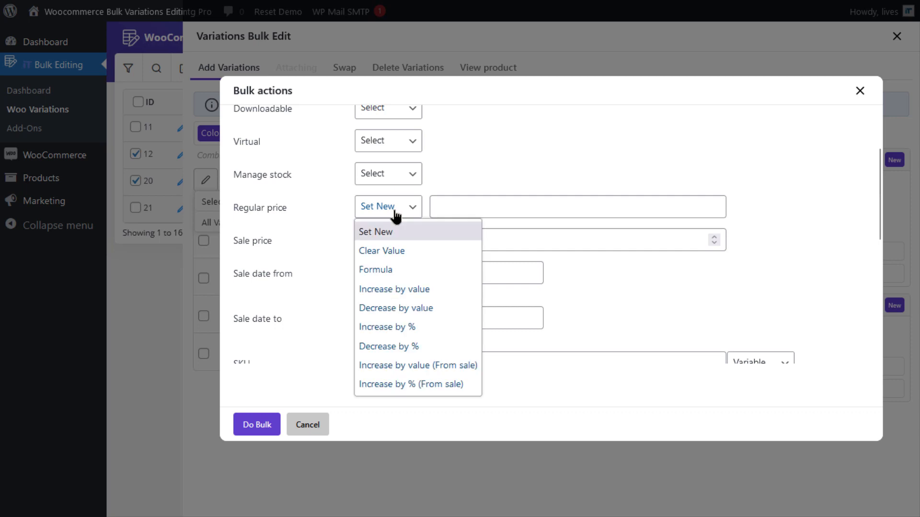
click(395, 289)
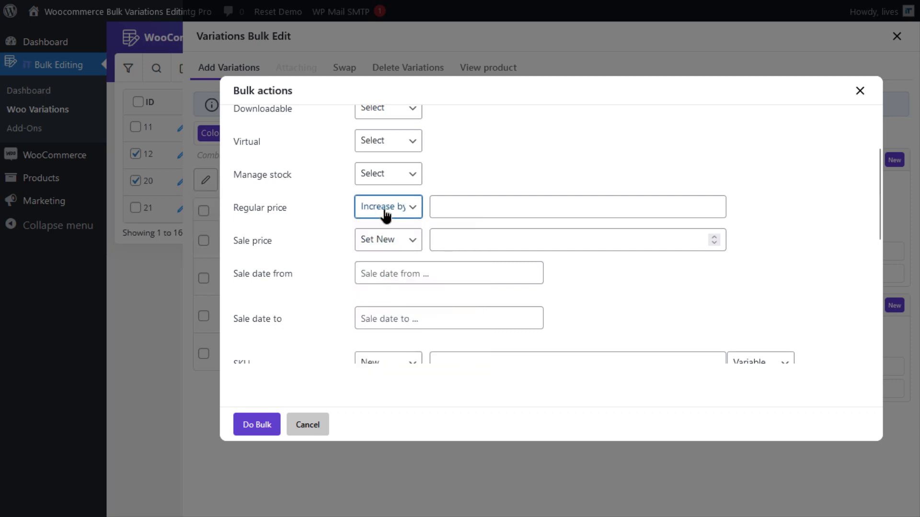
click(486, 208)
text(25)
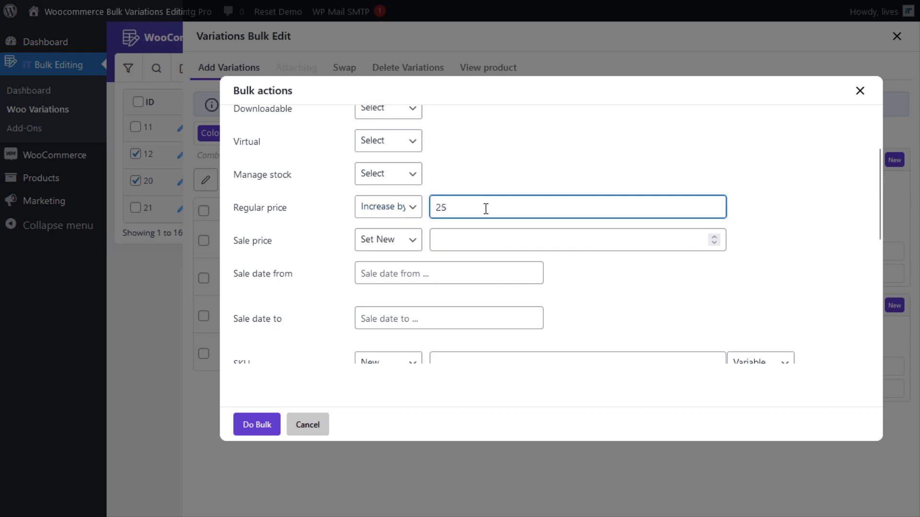
click(248, 429)
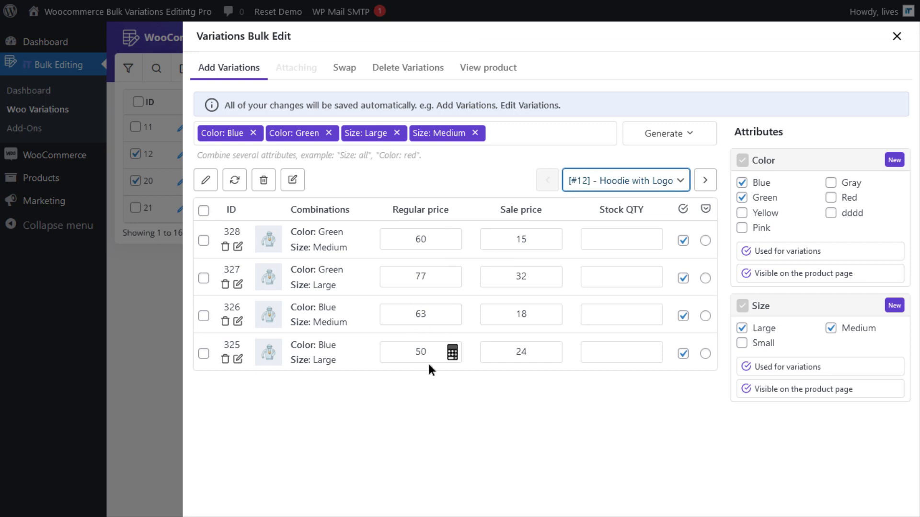
click(665, 186)
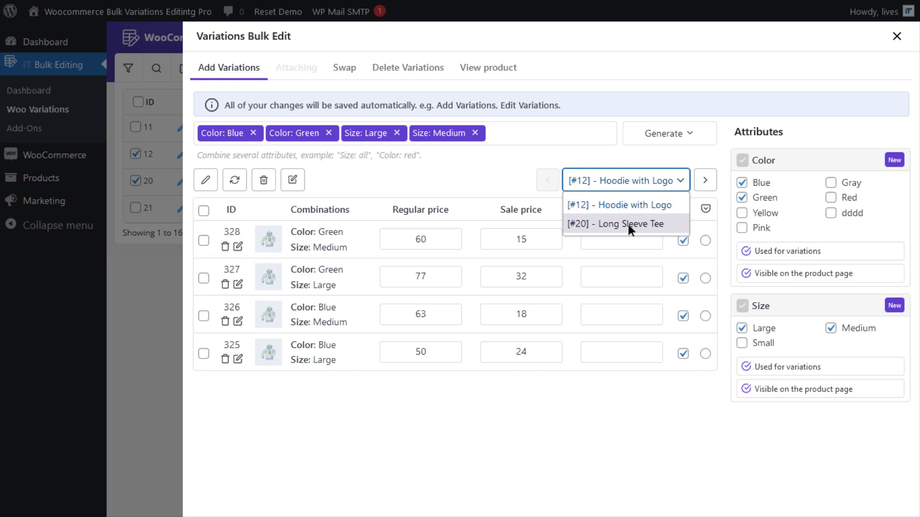
click(628, 224)
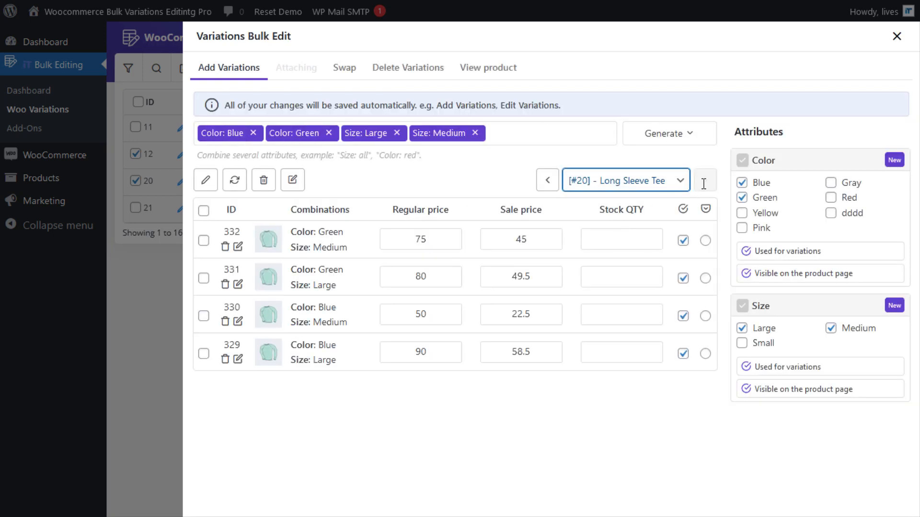